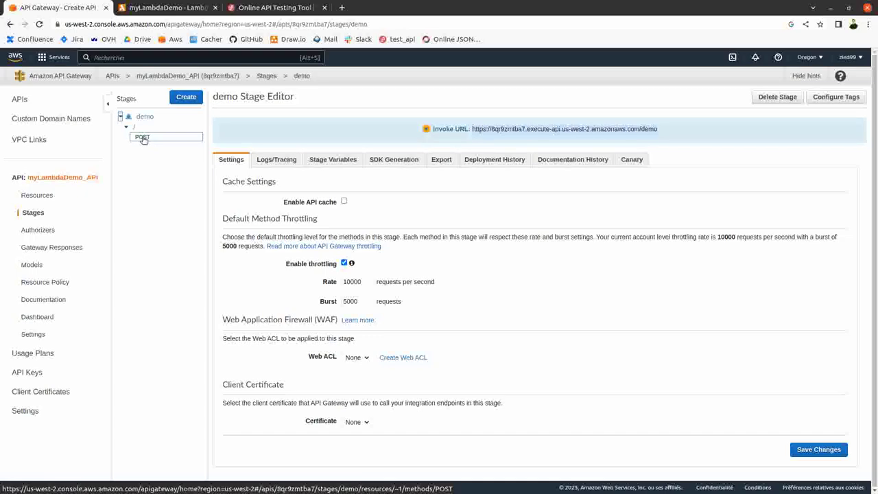
# - Create a new auto-generated API key named demo_key
pyautogui.click(144, 138)
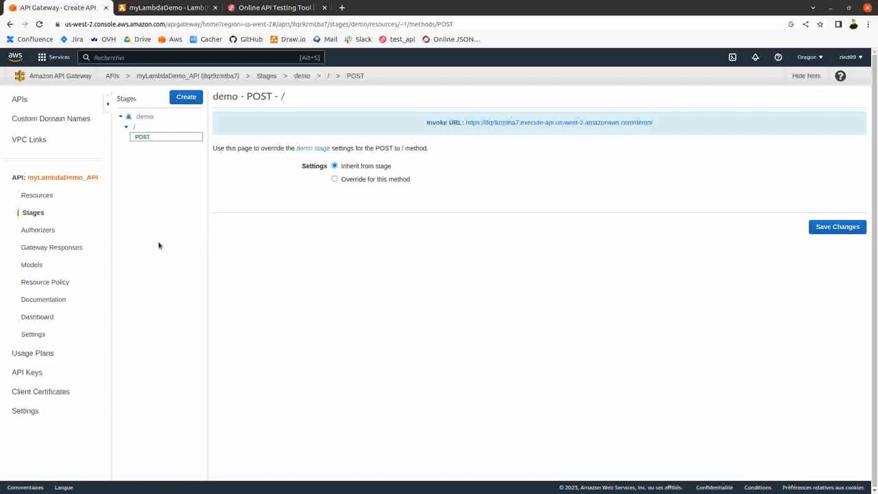
pyautogui.click(23, 373)
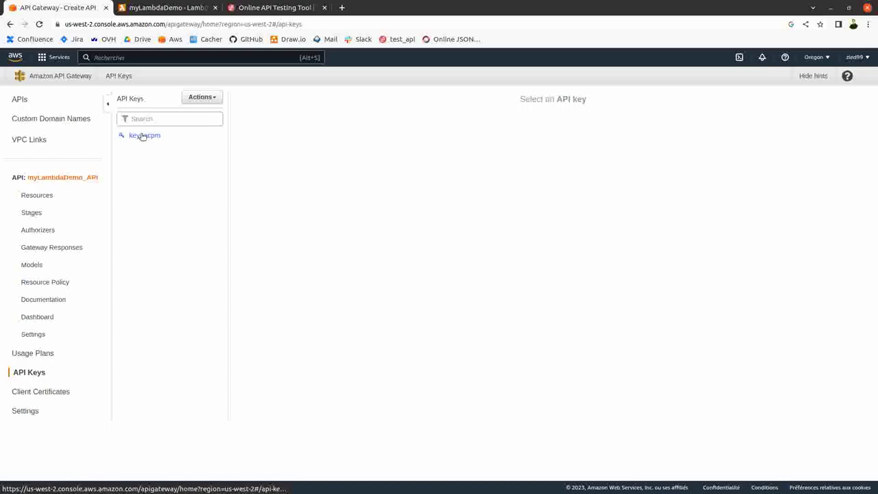
pyautogui.click(212, 100)
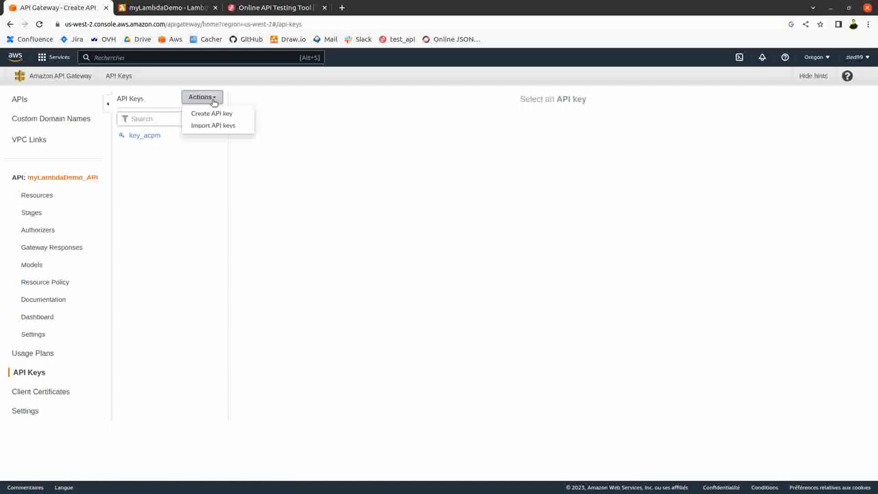
pyautogui.click(206, 113)
pyautogui.click(410, 118)
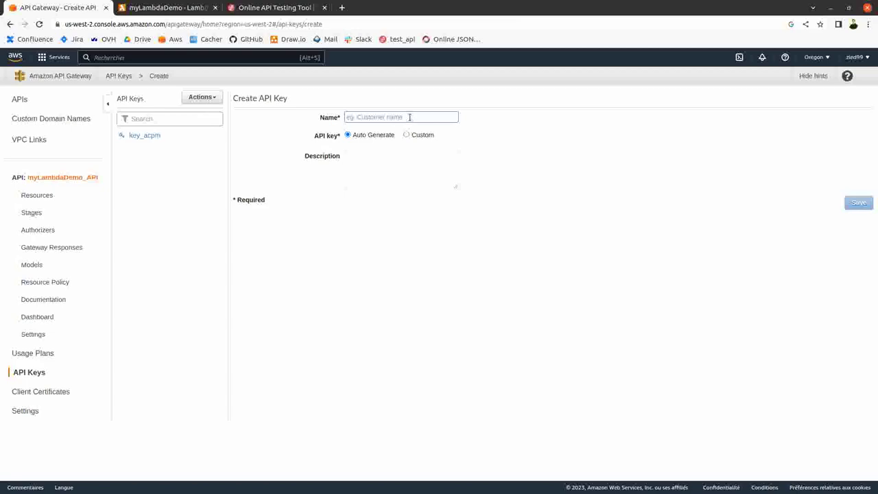
pyautogui.write('demo_key')
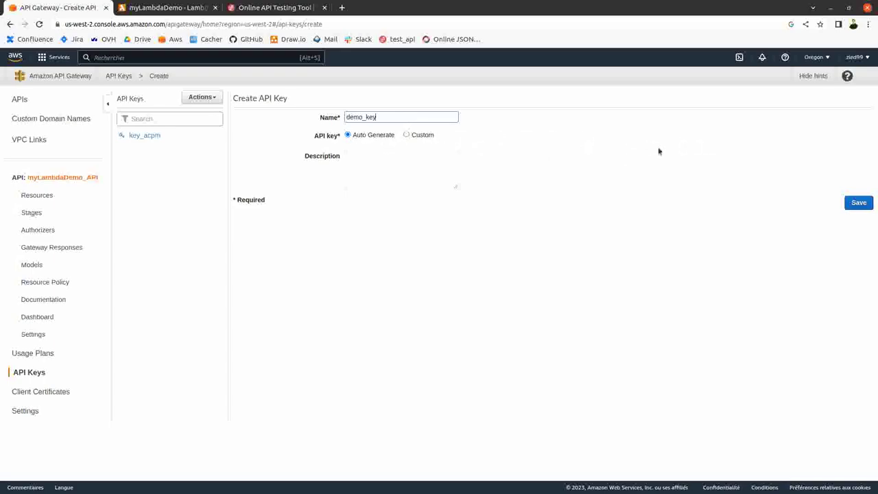
pyautogui.click(858, 202)
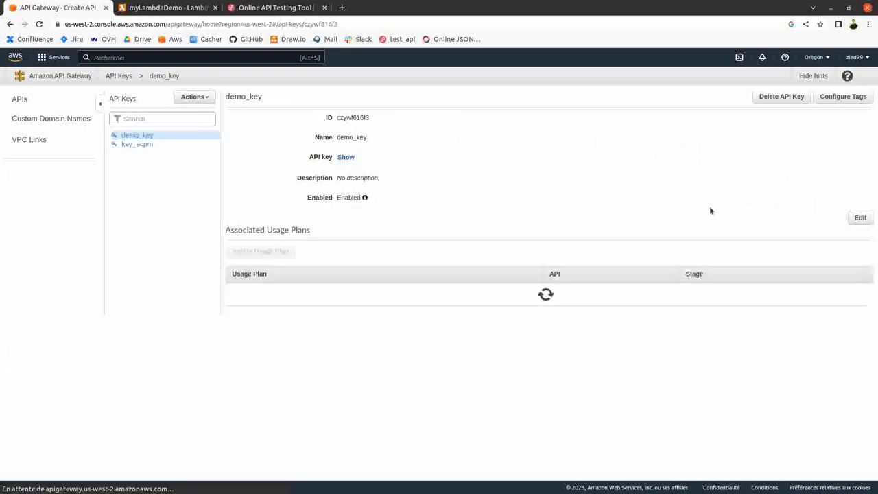
# - Reveal and select the API key value of demo_key, and open a blank usage plan association for it
pyautogui.click(347, 158)
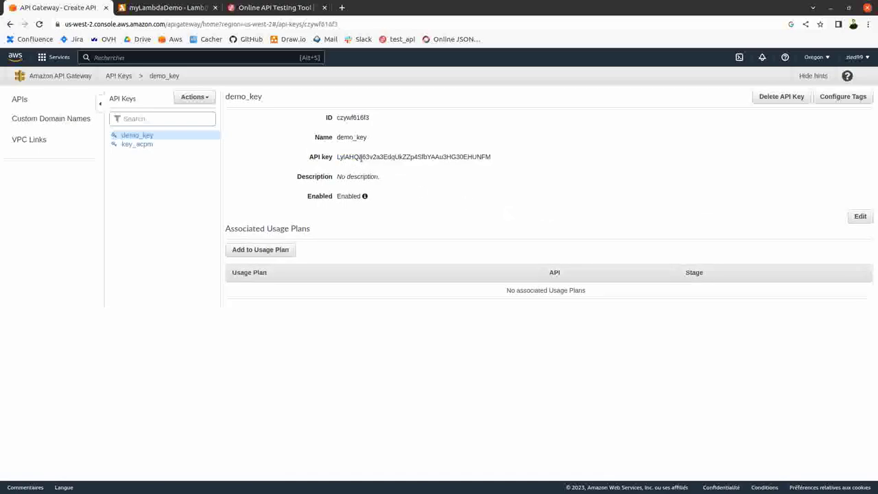
pyautogui.doubleClick(428, 158)
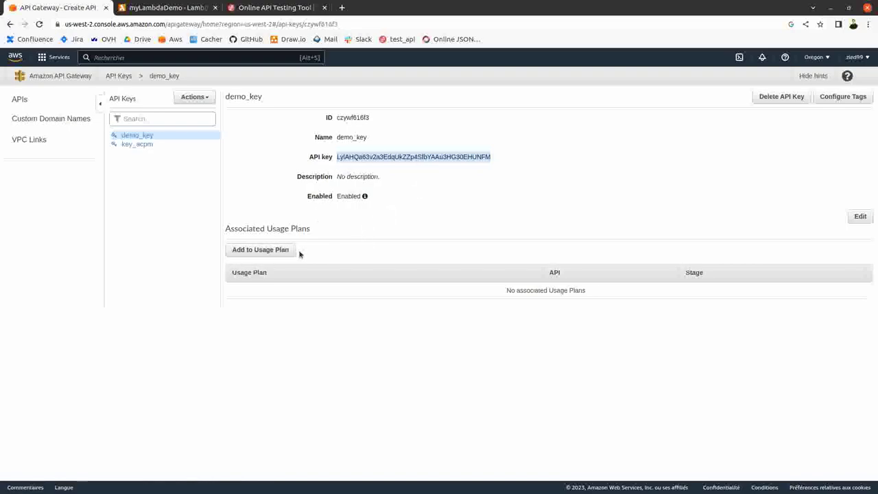
pyautogui.click(261, 253)
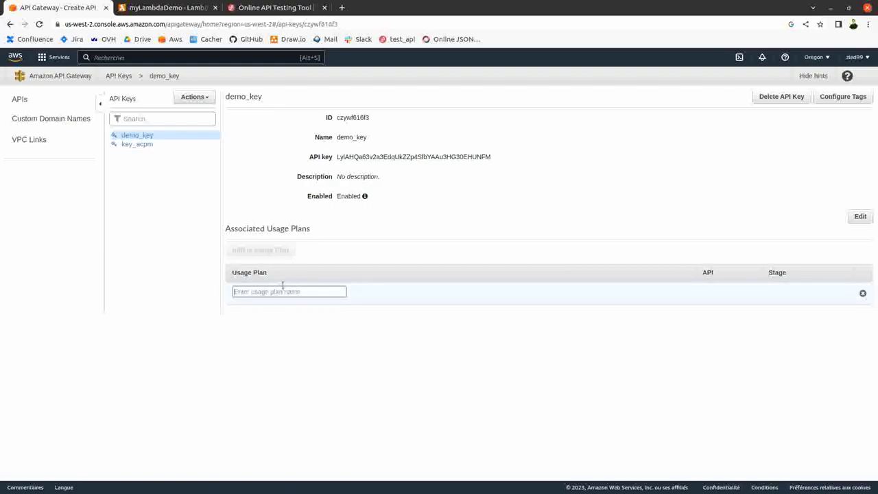
# - Return to the list of APIs and open myLambdaDemo_API
pyautogui.click(100, 104)
pyautogui.click(8, 103)
pyautogui.click(19, 100)
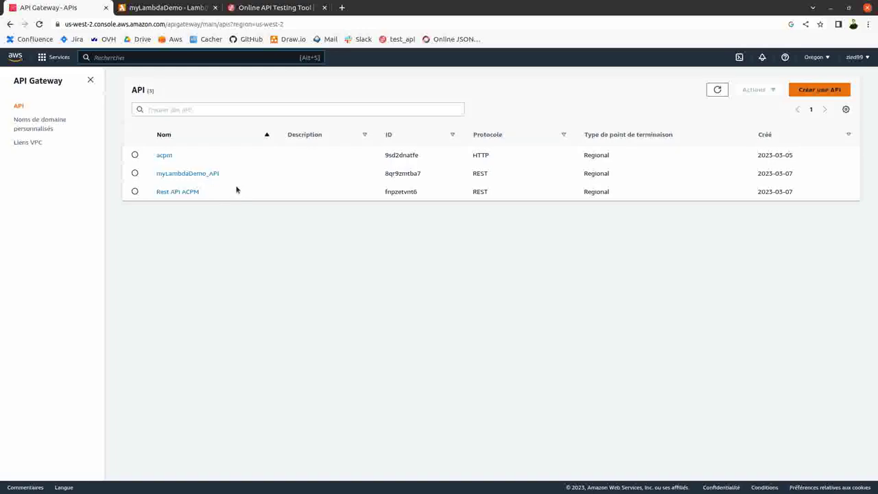
pyautogui.click(197, 176)
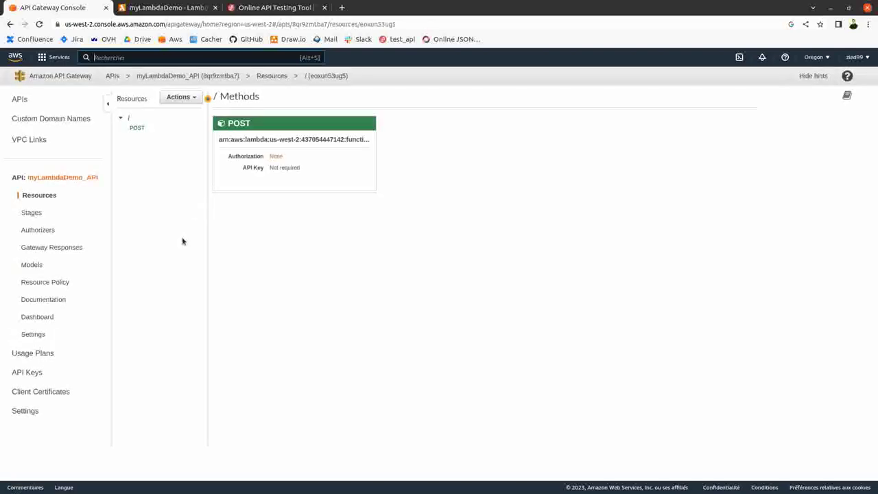
# - Start a new usage plan and name it planDemo
pyautogui.click(45, 354)
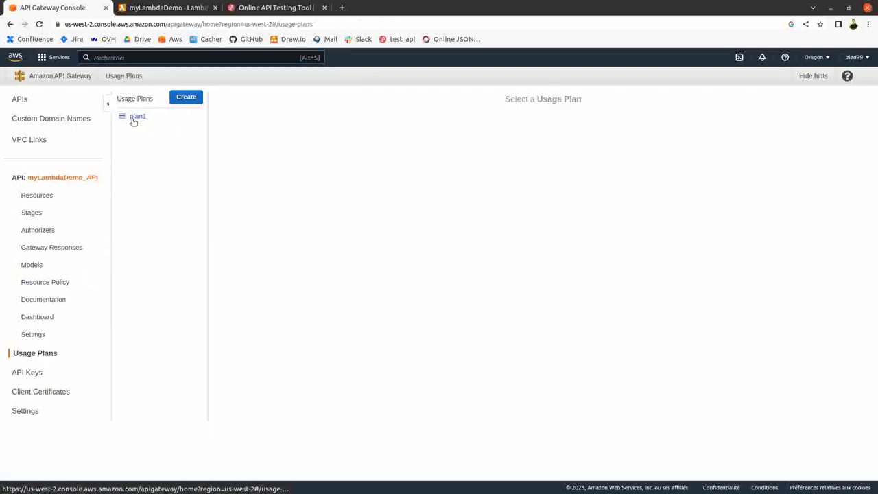
pyautogui.click(187, 97)
pyautogui.click(382, 151)
pyautogui.write('planDemo')
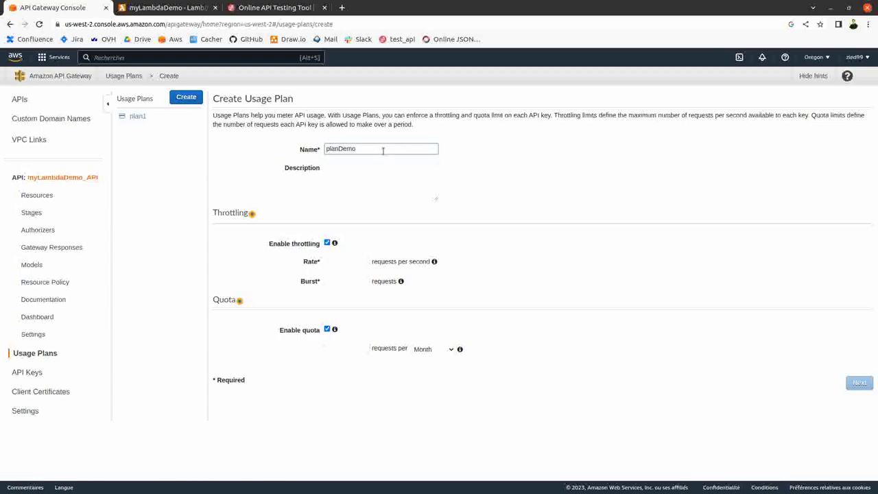
# - Set the plan's throttling to a rate of 100 requests per second and a burst of 100, with a quota of 100 requests per month
pyautogui.click(346, 262)
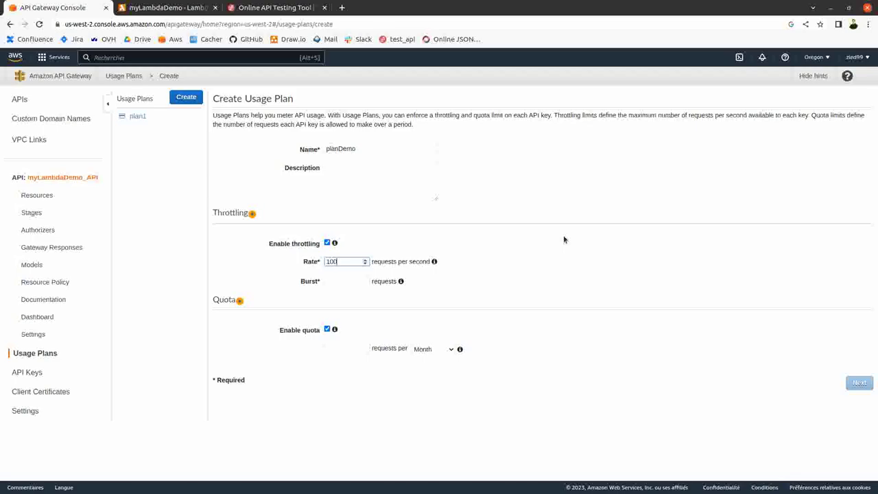
pyautogui.click(332, 281)
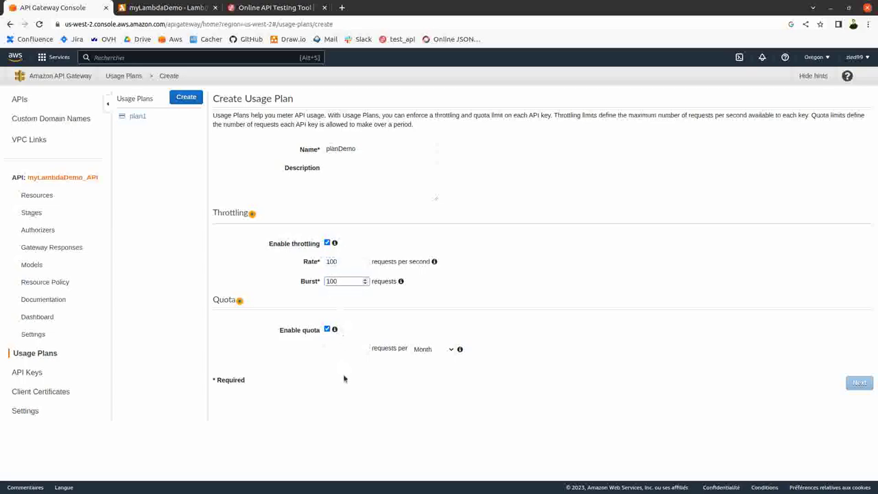
pyautogui.click(349, 350)
pyautogui.write('100')
pyautogui.click(361, 393)
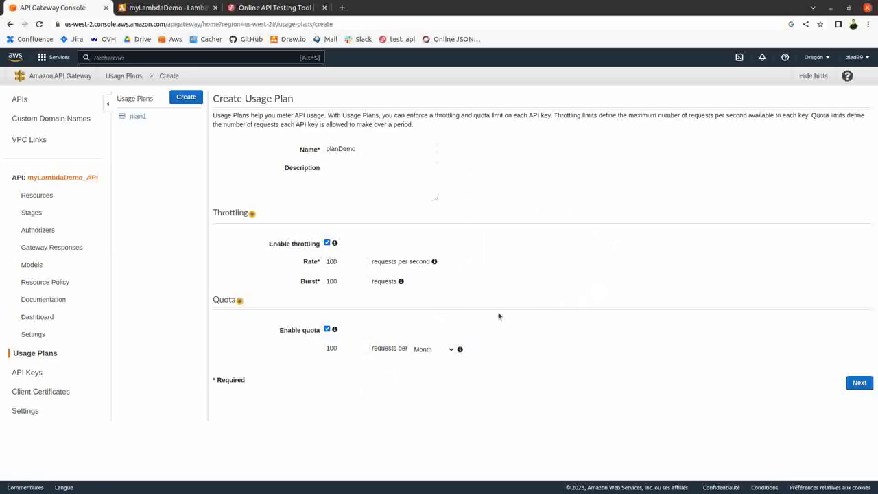
pyautogui.click(858, 382)
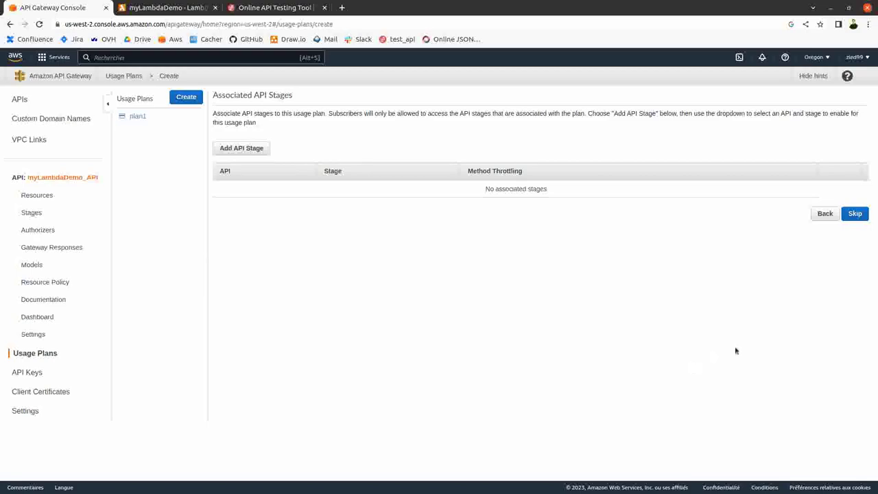
# - Associate the demo stage of myLambdaDemo_API with the usage plan and continue to its API keys
pyautogui.click(240, 149)
pyautogui.click(330, 193)
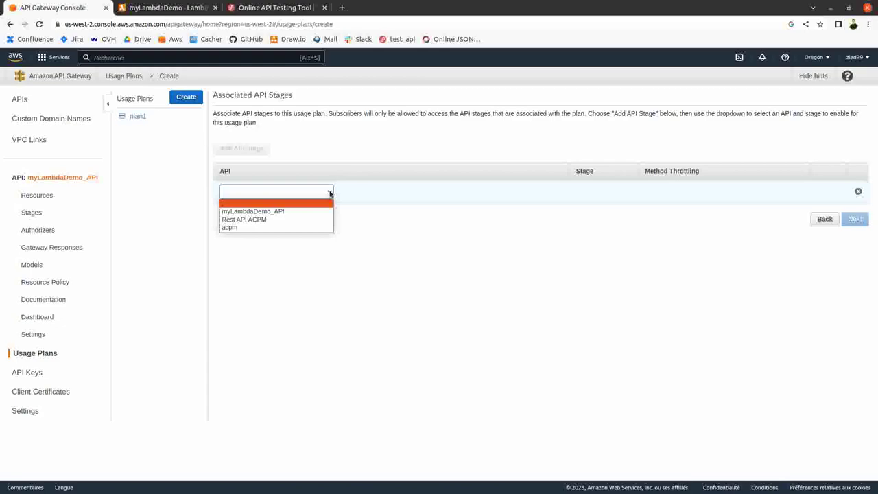
pyautogui.click(258, 218)
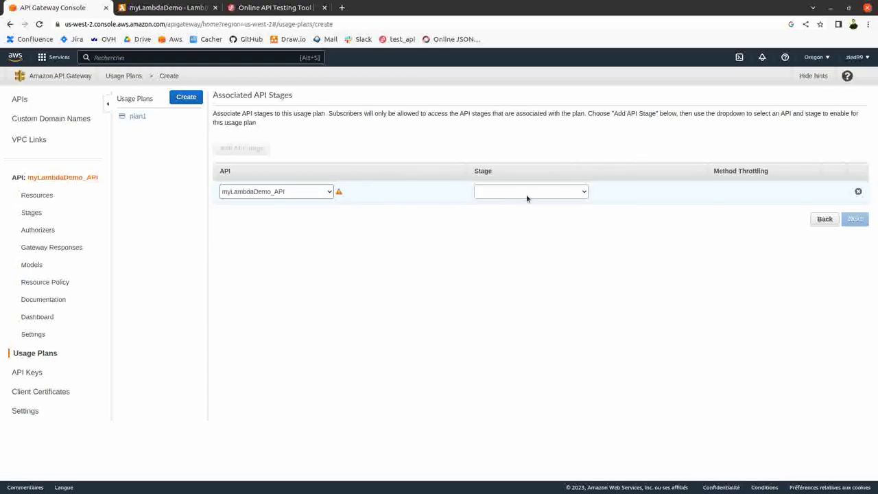
pyautogui.click(558, 192)
pyautogui.click(507, 212)
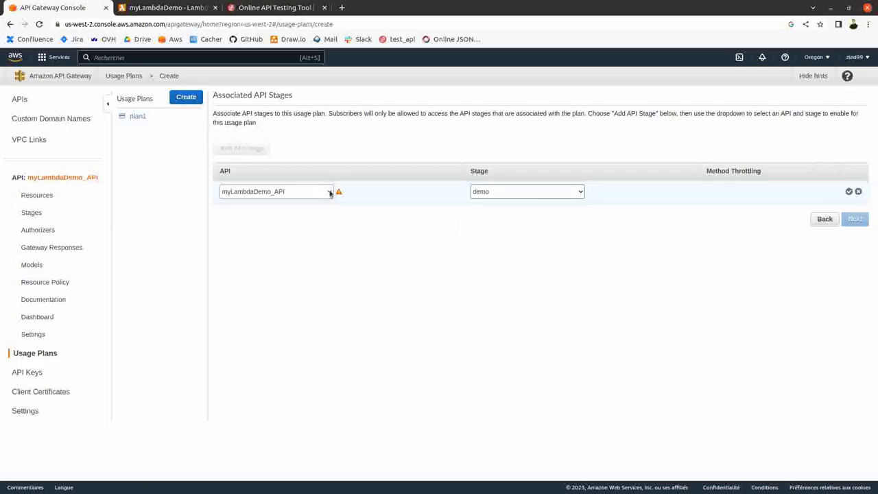
pyautogui.click(848, 192)
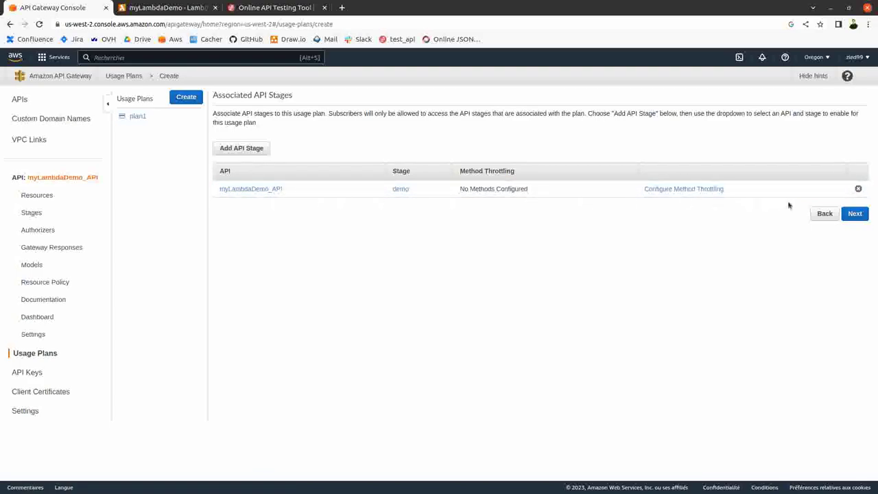
pyautogui.click(856, 214)
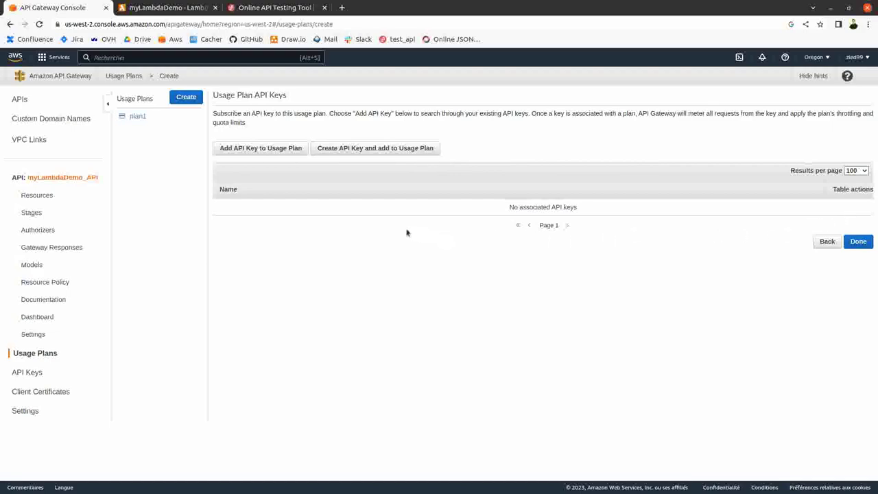
# - Add the existing API key demo_key to the usage plan and finish creating the plan
pyautogui.click(263, 150)
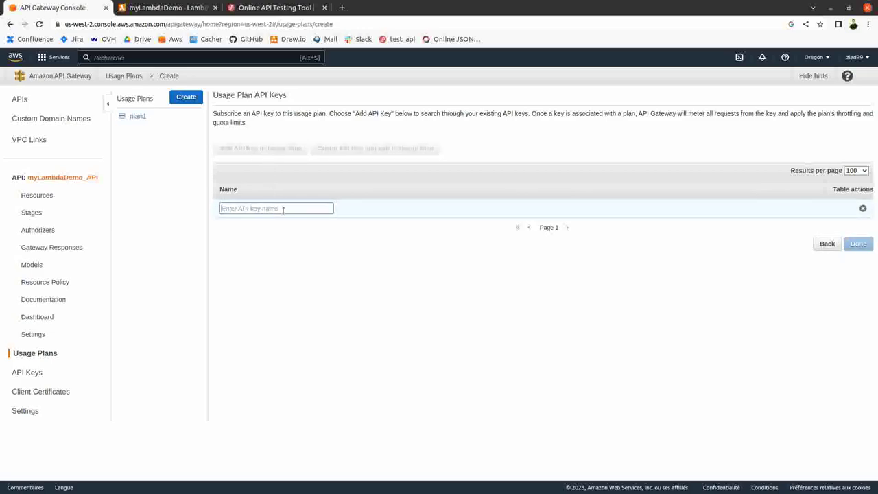
pyautogui.write('ke')
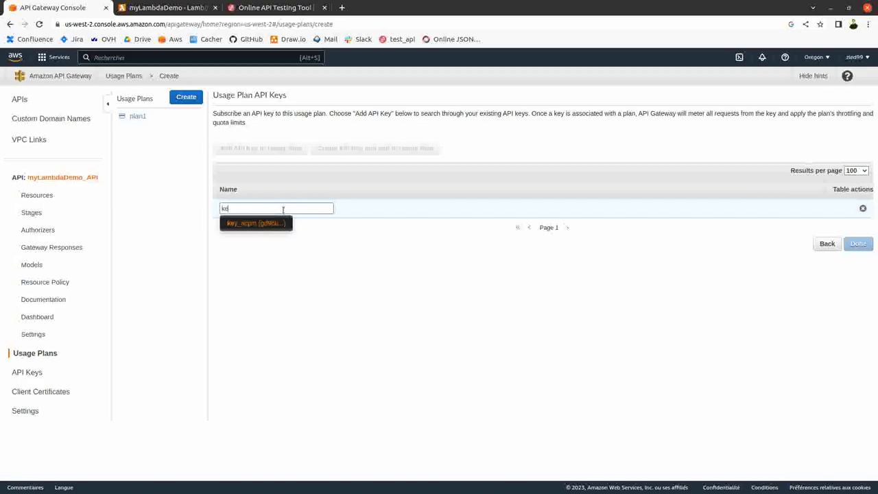
pyautogui.press('BackSpace')
pyautogui.press('BackSpace')
pyautogui.write('de')
pyautogui.click(251, 224)
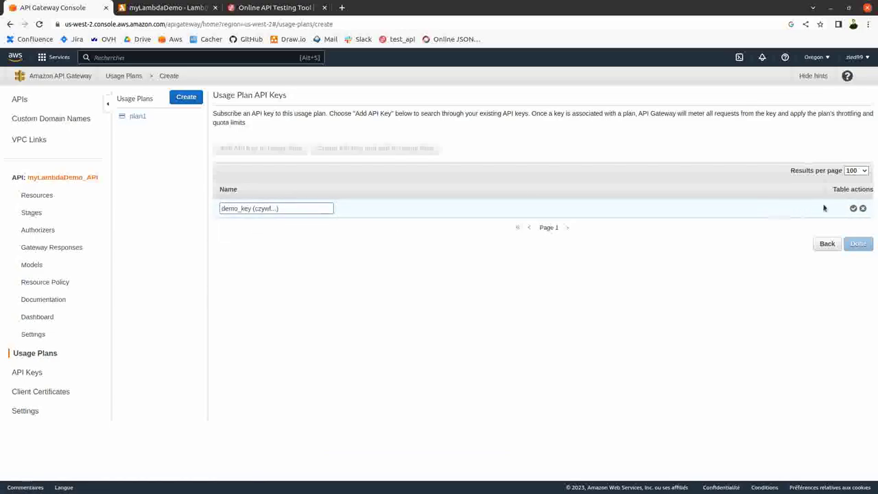
pyautogui.click(852, 208)
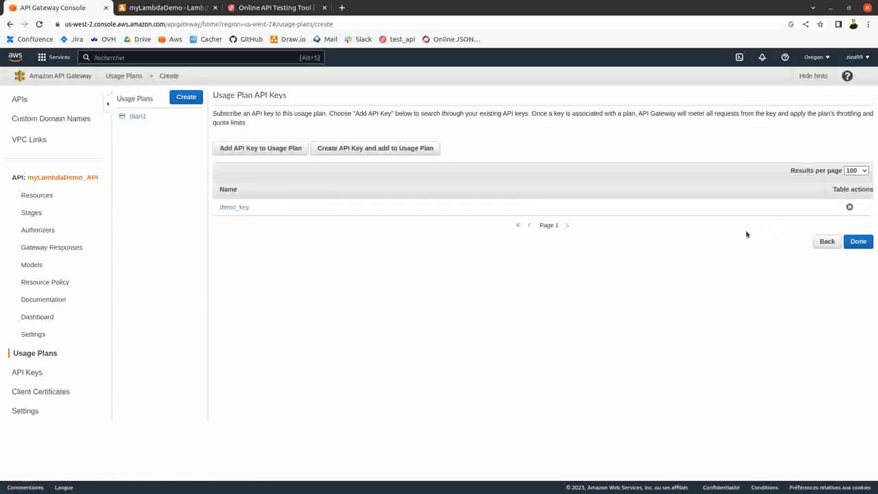
pyautogui.click(863, 243)
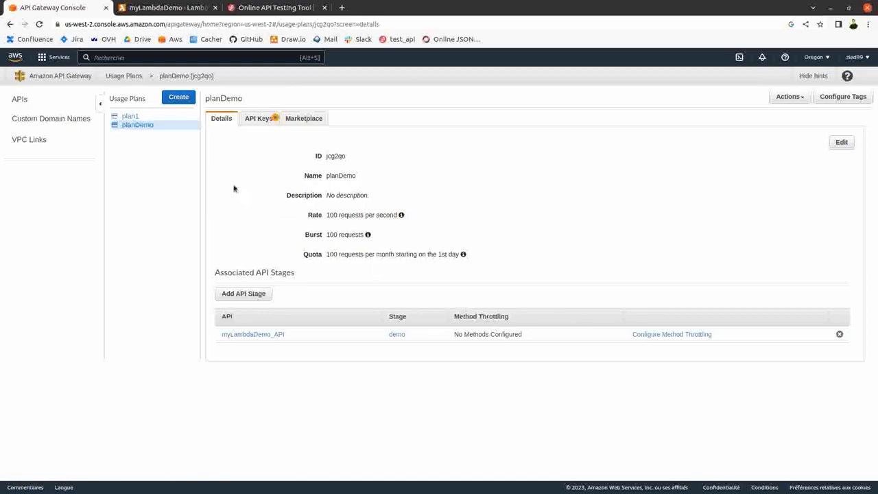
# - Open demo_key from planDemo's API keys, reveal its API key value and copy it
pyautogui.click(258, 120)
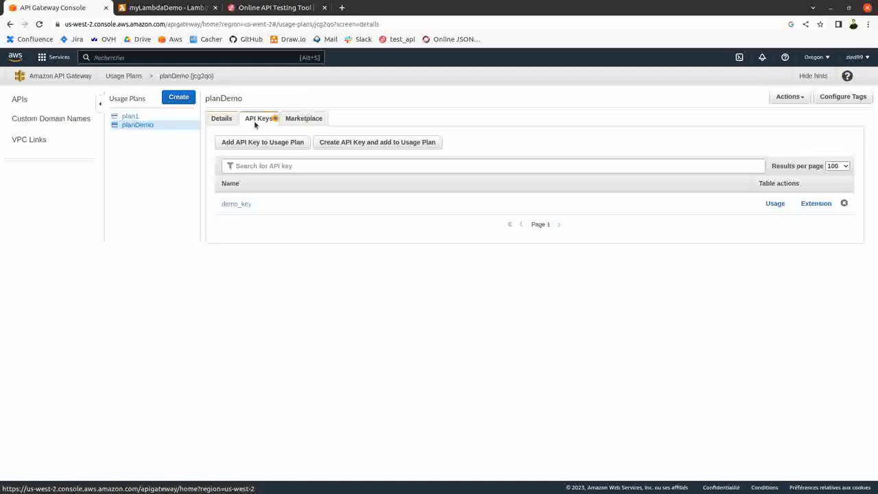
pyautogui.click(240, 205)
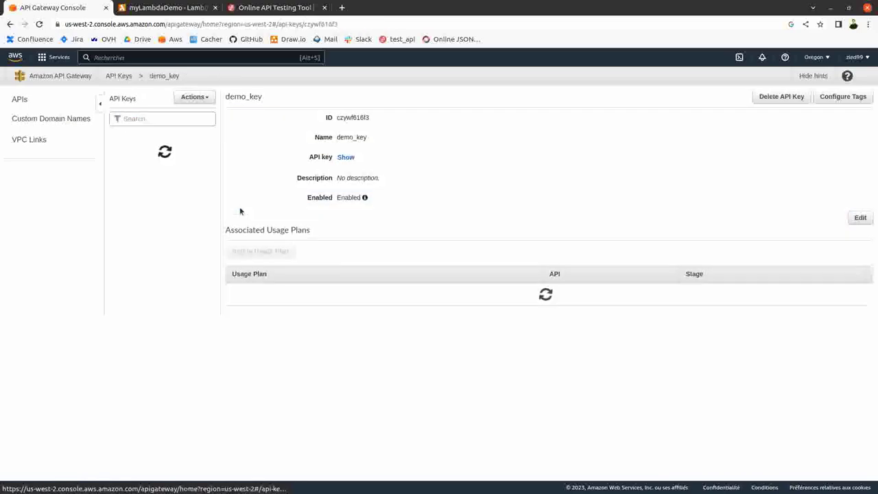
pyautogui.click(345, 157)
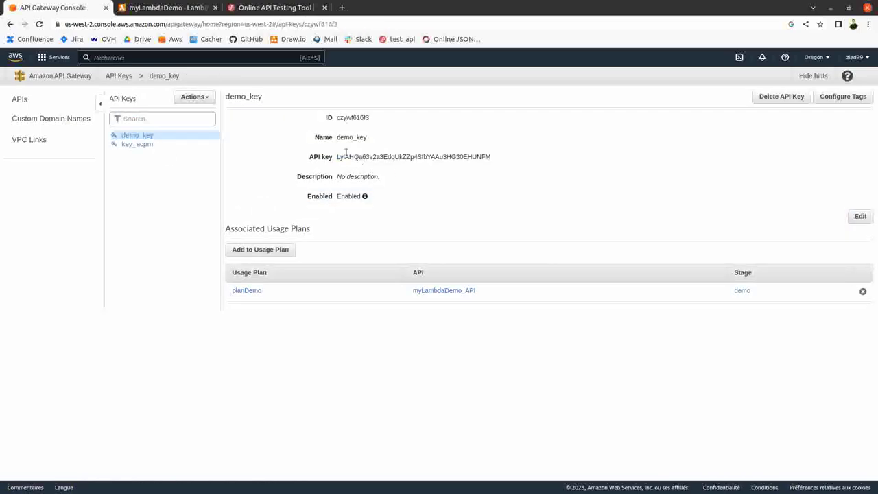
pyautogui.doubleClick(340, 157)
pyautogui.rightClick(348, 158)
pyautogui.click(363, 164)
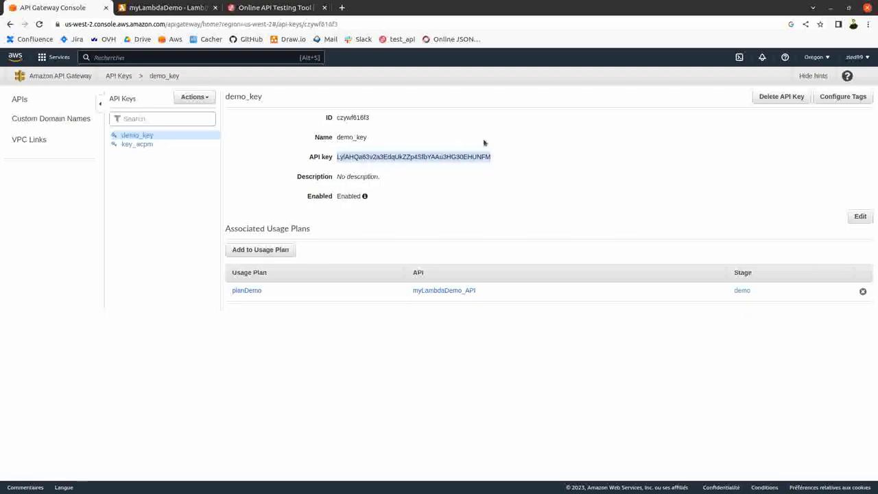
pyautogui.click(369, 119)
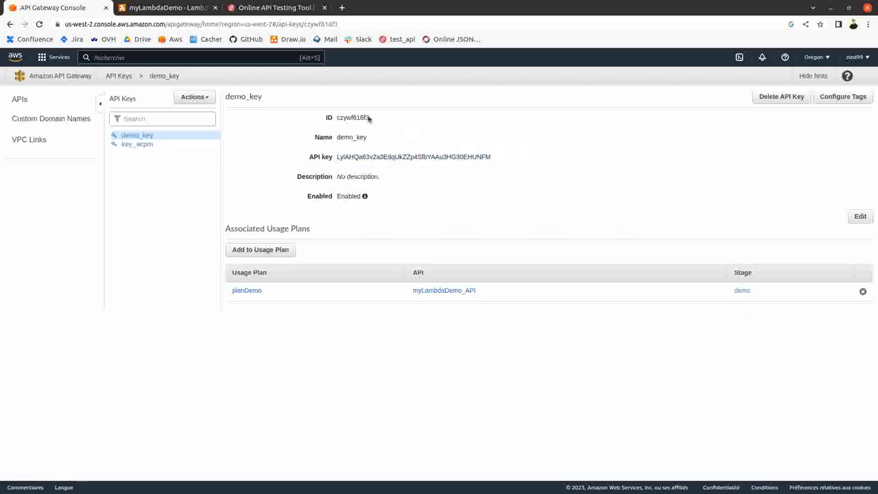
# - Switch to ReqBin and send the existing POST request to the API's invoke URL twice
pyautogui.click(258, 8)
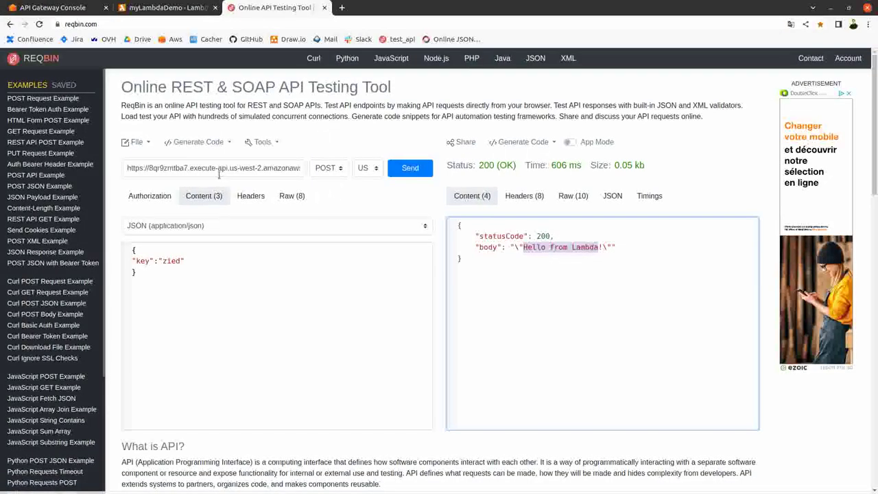
pyautogui.click(417, 169)
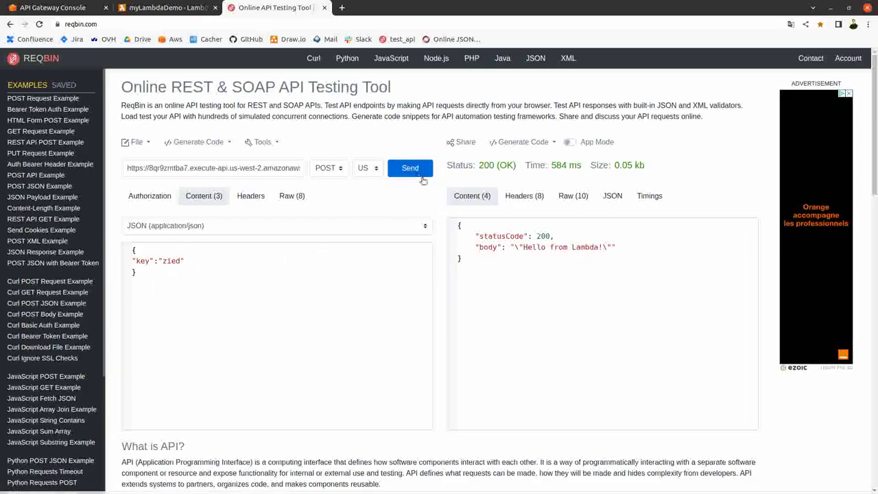
pyautogui.click(412, 170)
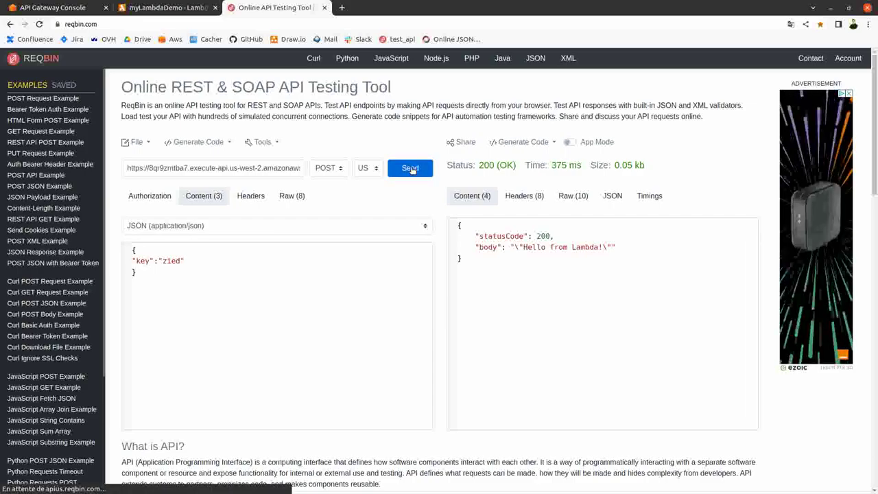
# - Switch back to the API Gateway console and open myLambdaDemo_API from the list of APIs
pyautogui.click(168, 8)
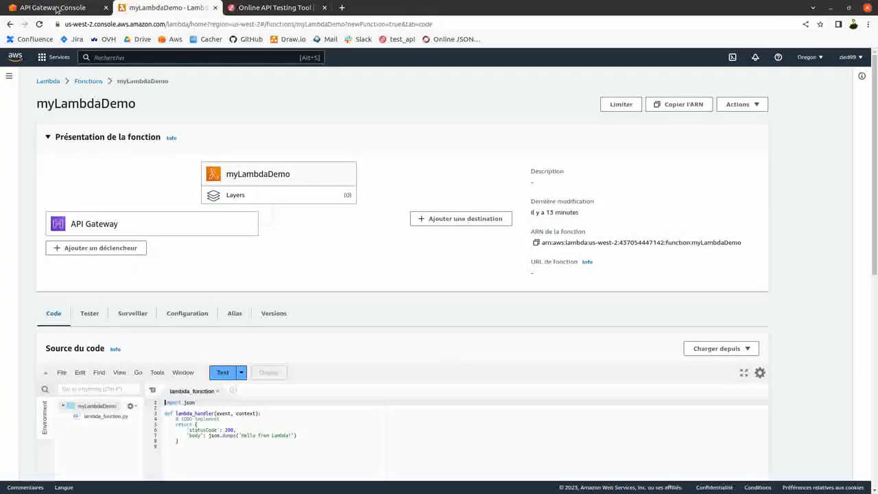
pyautogui.click(59, 8)
pyautogui.click(19, 100)
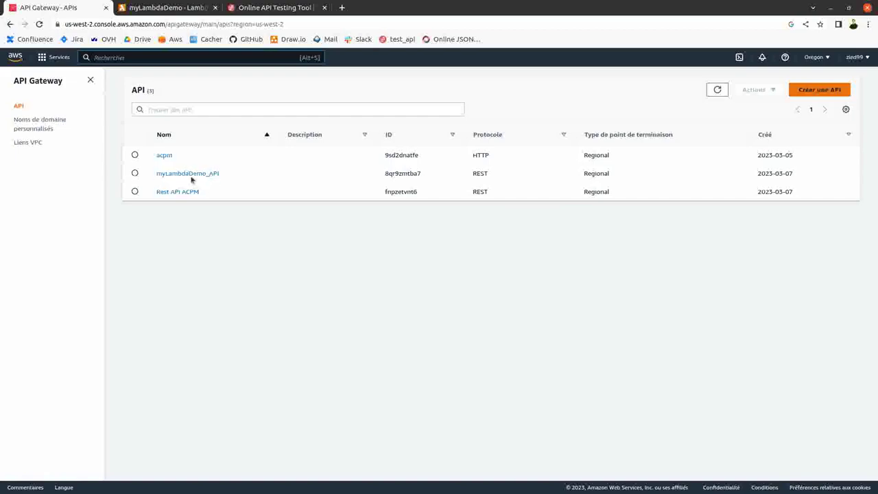
pyautogui.click(189, 176)
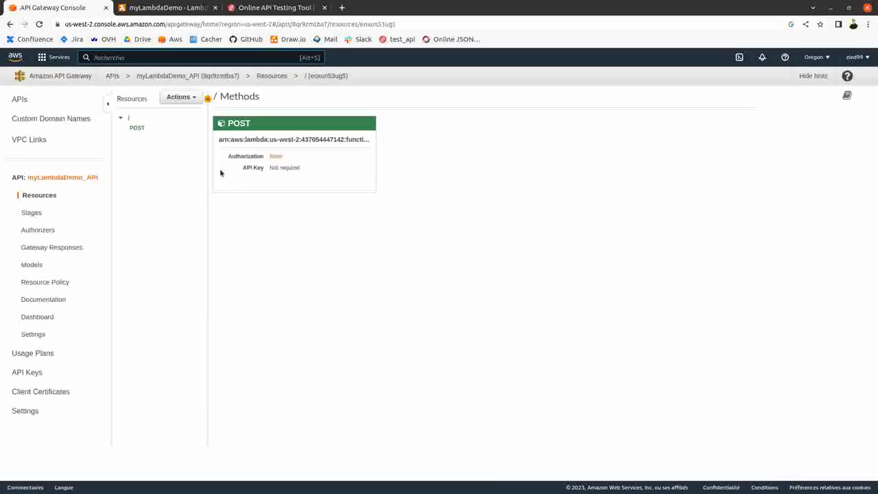
# - Deploy myLambdaDemo_API to the existing demo stage
pyautogui.click(191, 103)
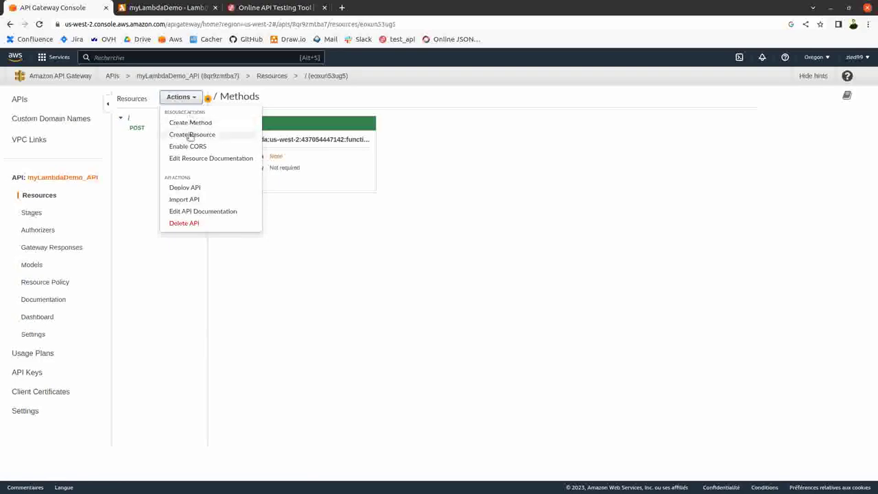
pyautogui.click(190, 187)
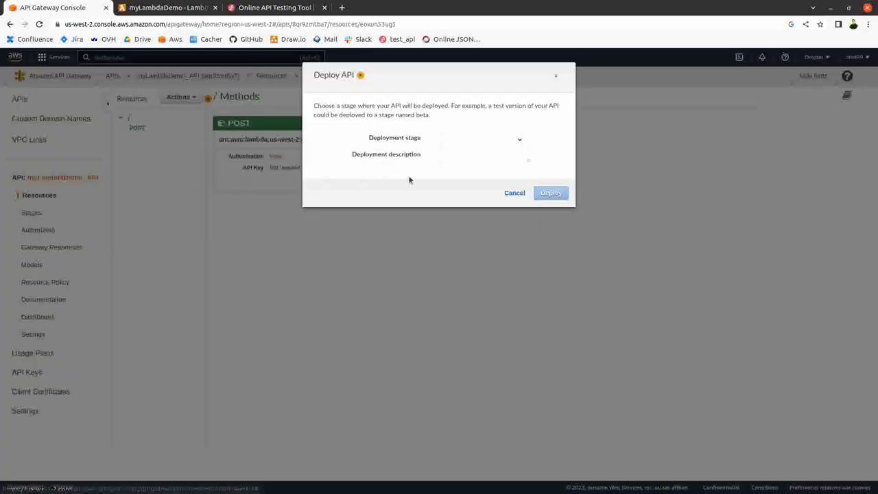
pyautogui.click(500, 140)
pyautogui.click(452, 157)
pyautogui.click(550, 193)
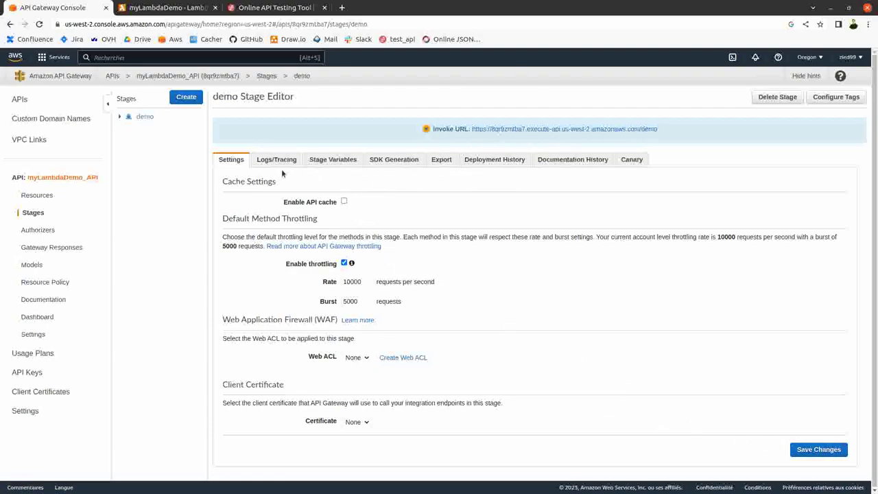
# - Expand the demo stage and examine the root resource's POST method for its API key requirement and settings
pyautogui.click(120, 117)
pyautogui.click(142, 137)
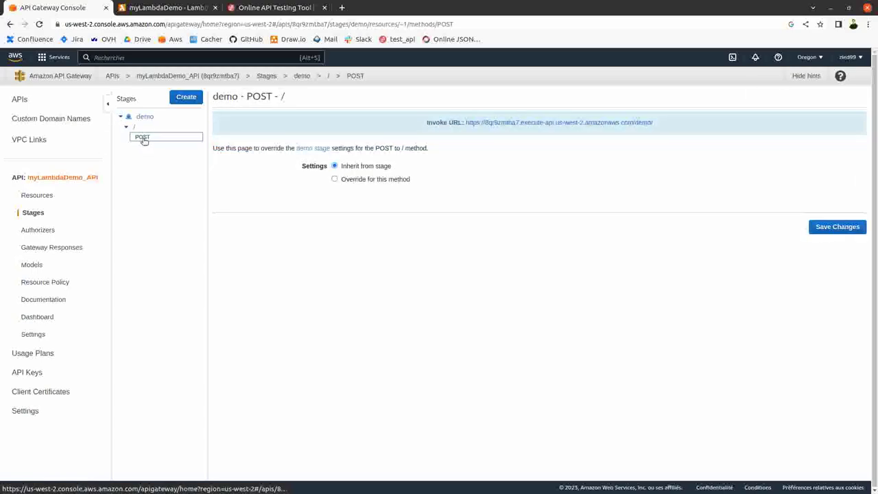
pyautogui.click(138, 127)
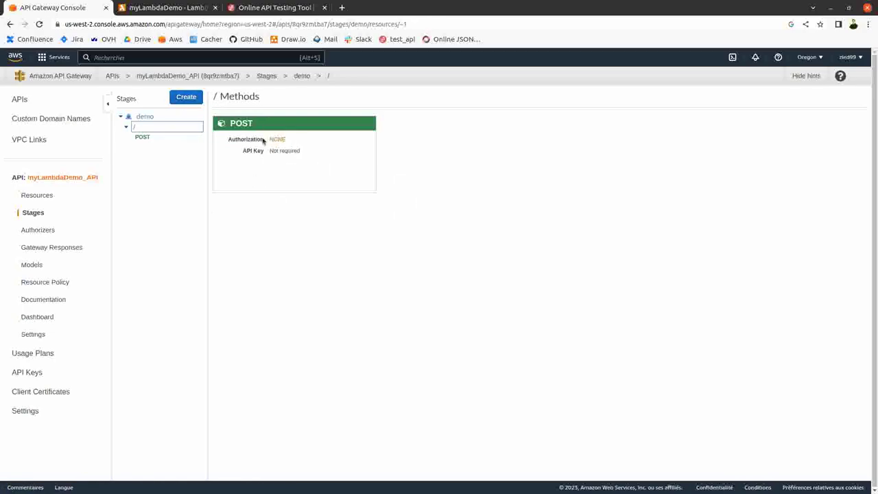
pyautogui.click(242, 124)
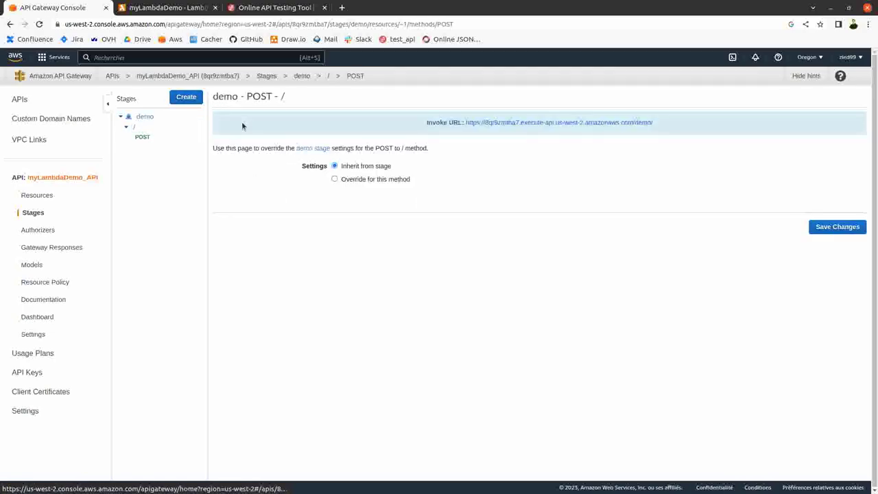
# - Switch to ReqBin and resend the unchanged POST request to the redeployed API's invoke URL
pyautogui.click(278, 7)
pyautogui.click(408, 168)
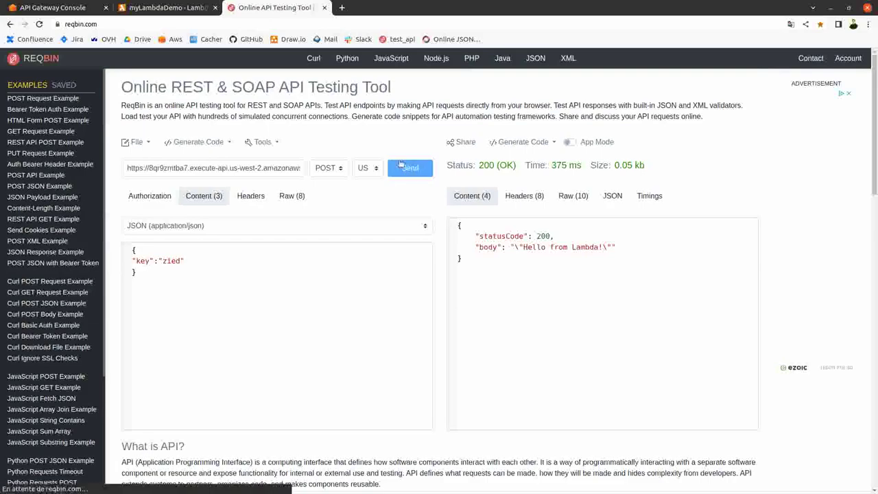
pyautogui.click(408, 168)
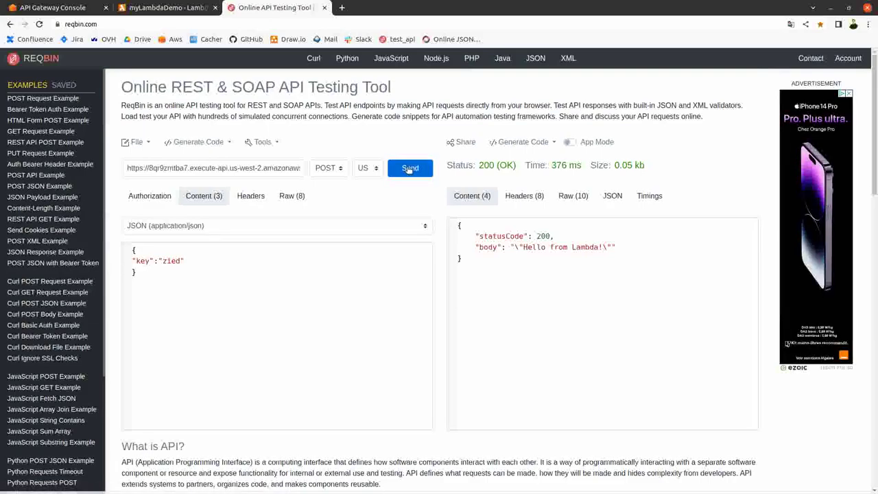